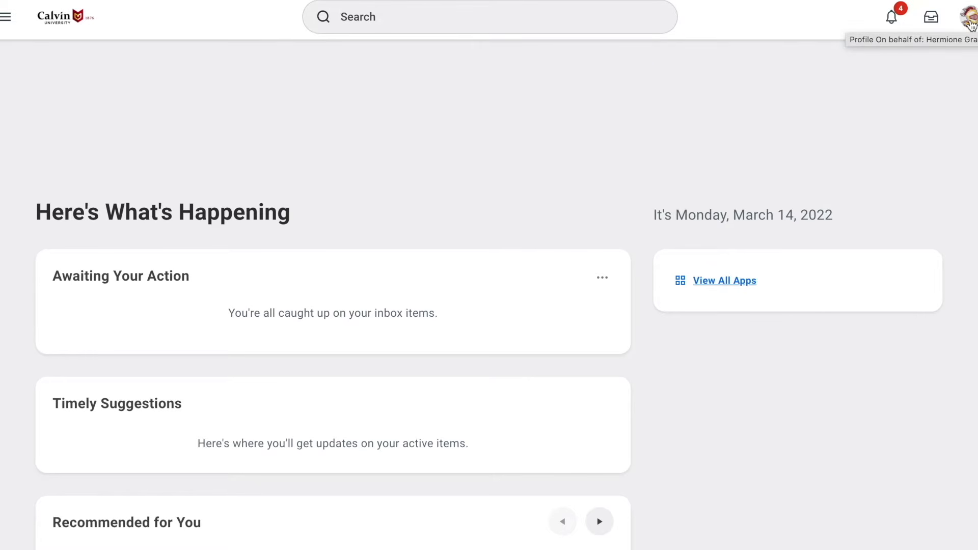
Step: Open the student's profile and go to the academic plan in the Academics section
left_click(971, 23)
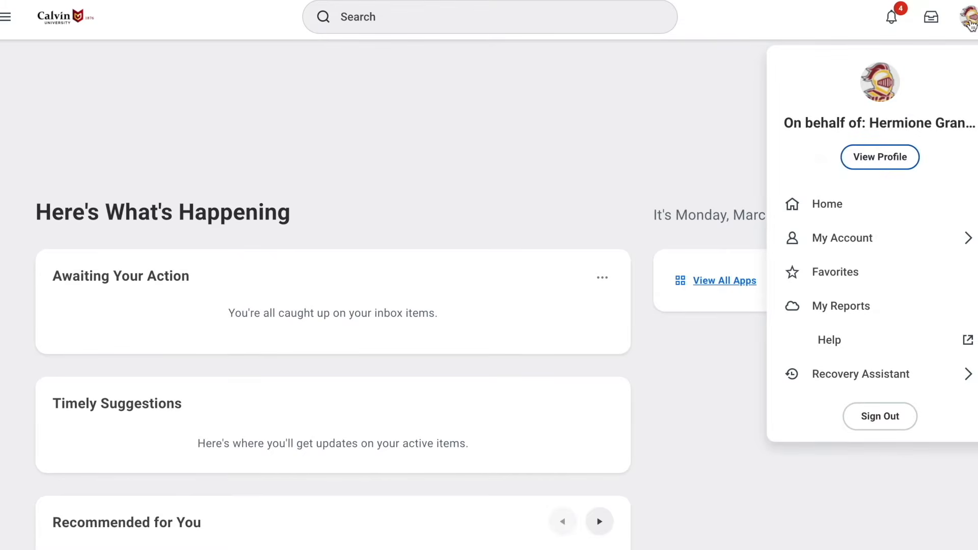
left_click(885, 158)
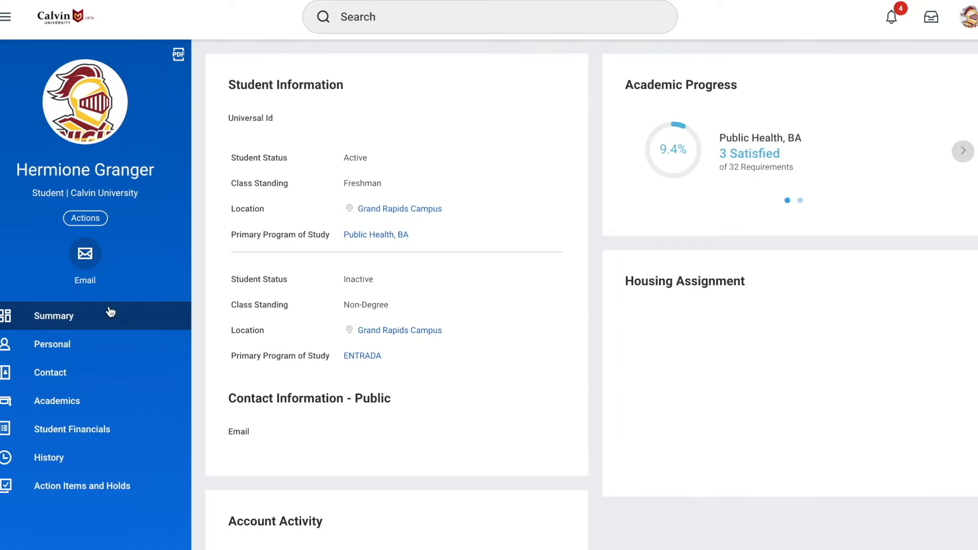
left_click(58, 406)
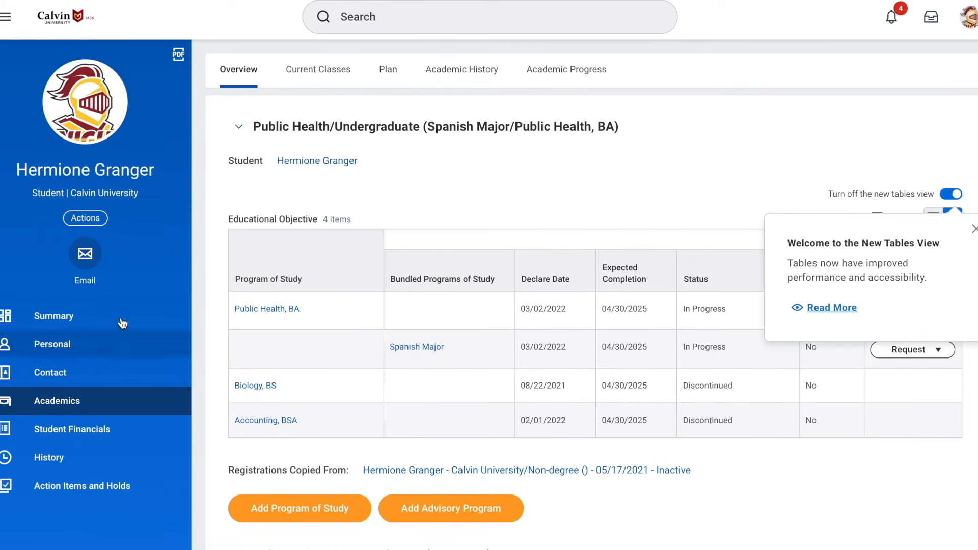
left_click(393, 70)
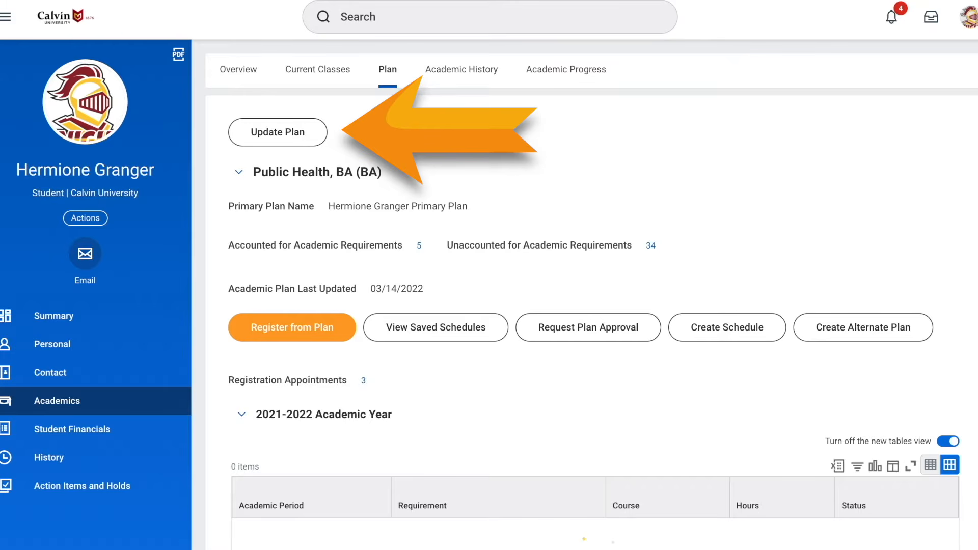
Step: Start updating the academic plan for the active Public Health/Undergraduate (BA) academic record
left_click(284, 135)
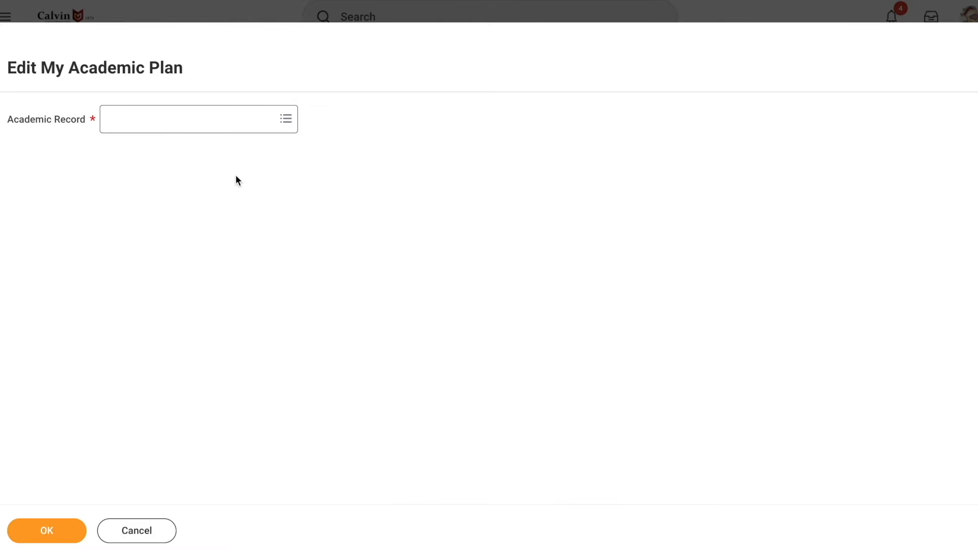
left_click(210, 127)
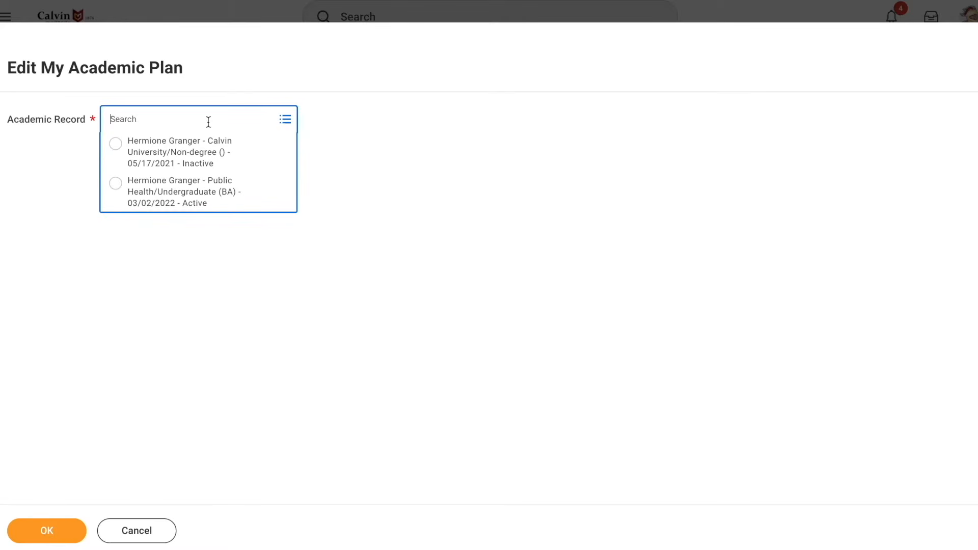
left_click(122, 189)
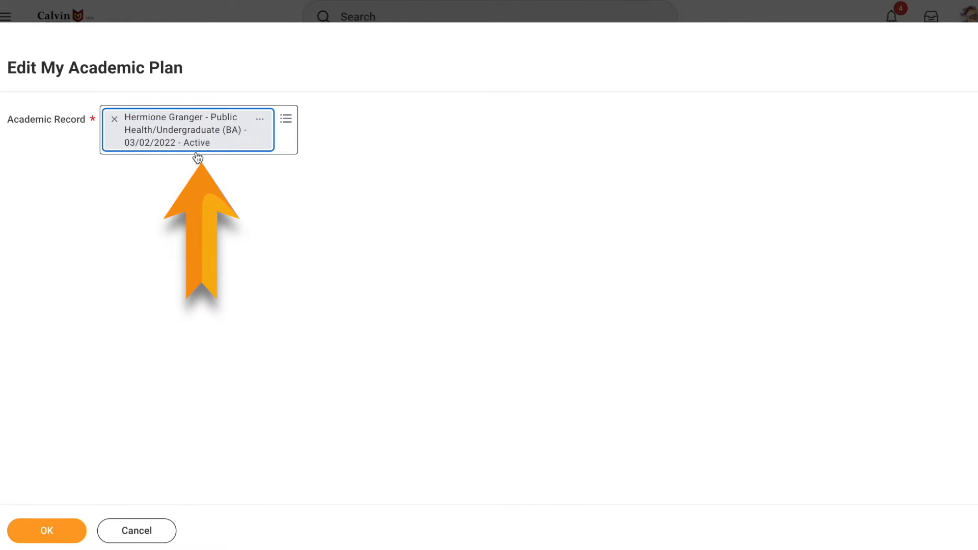
left_click(55, 530)
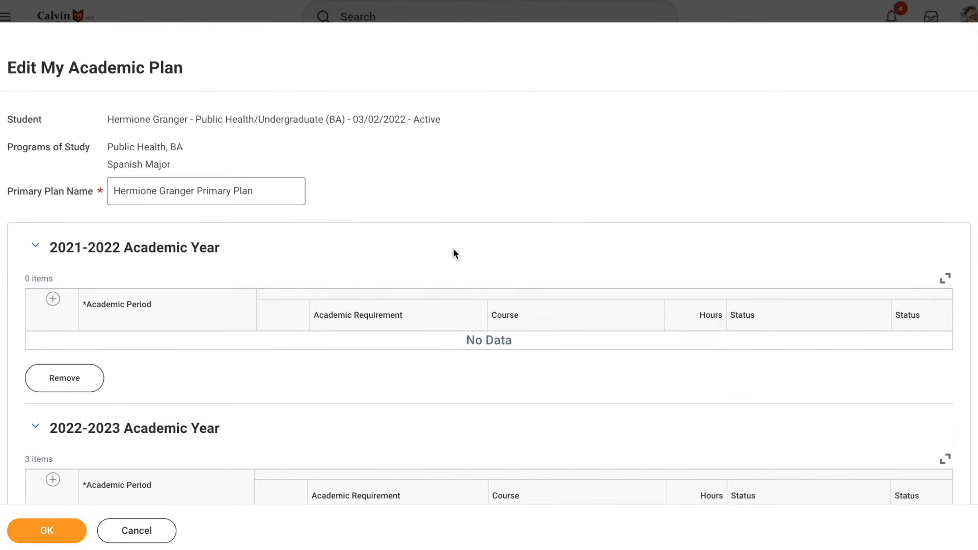
Step: Add a course row to 2022 Fall in the 2022-2023 Academic Year with the requirement Foundations of Christianity I Core
scroll(454, 249, "down", 2)
scroll(454, 249, "down", 3)
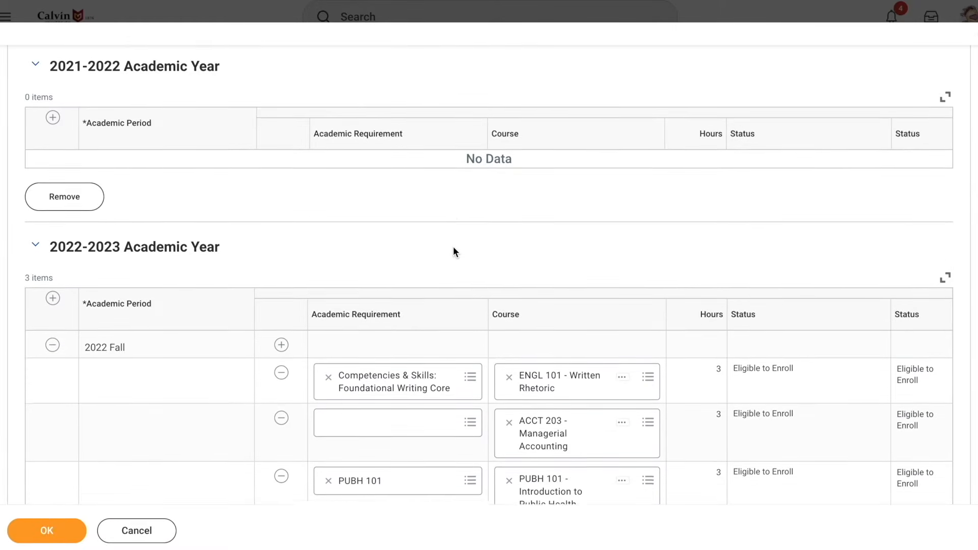
scroll(454, 249, "down", 3)
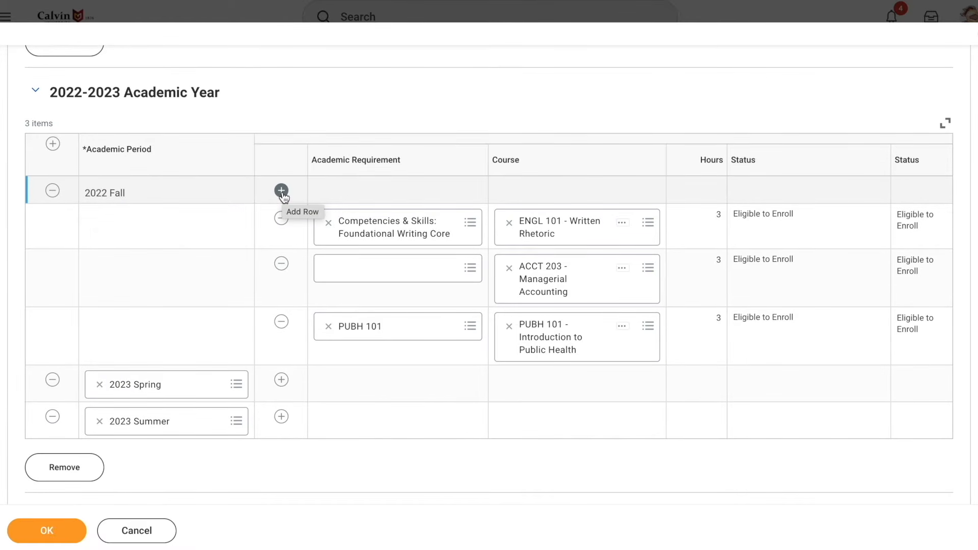
left_click(282, 192)
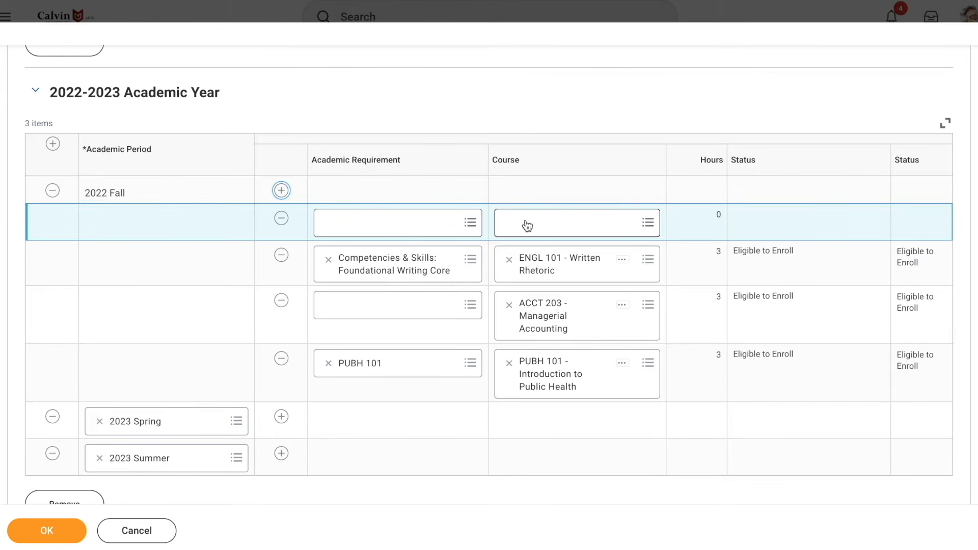
left_click(382, 226)
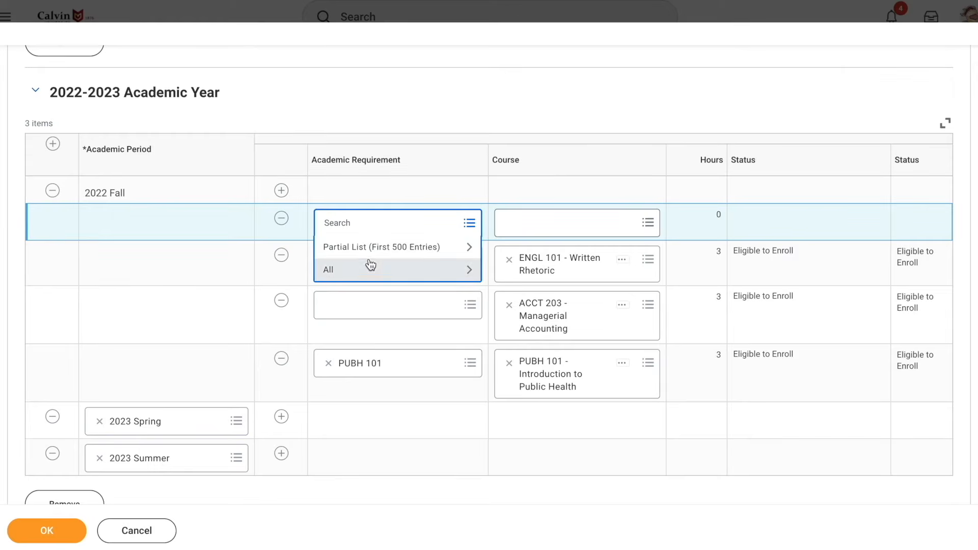
left_click(371, 269)
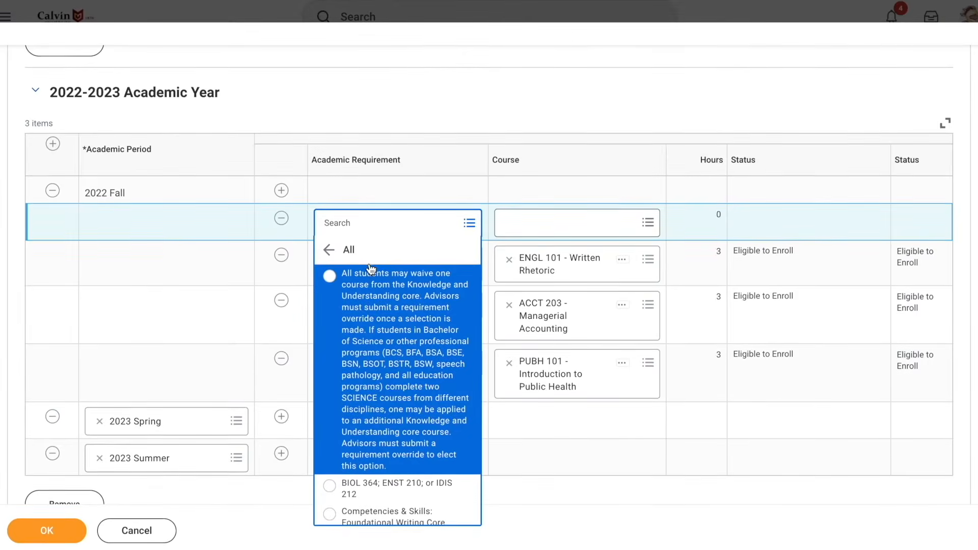
scroll(369, 500, "down", 3)
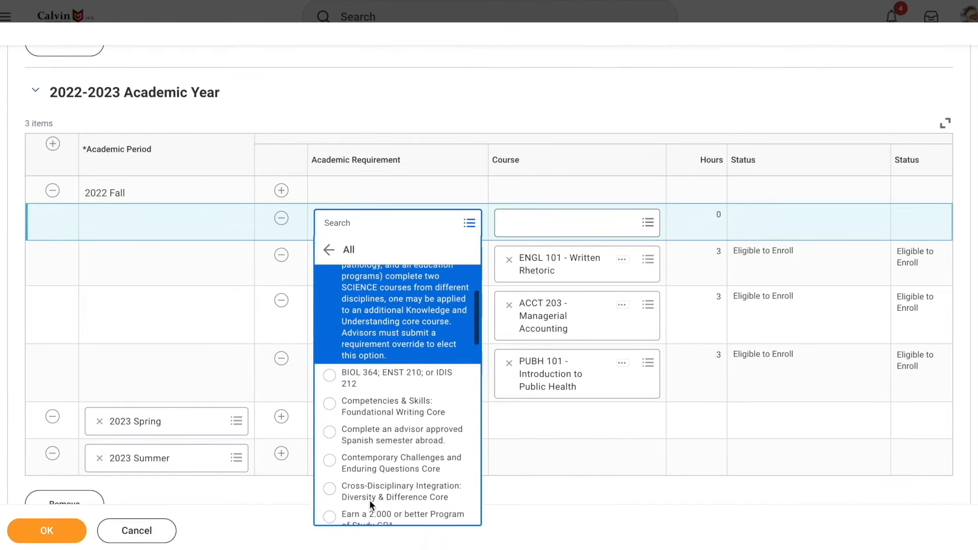
scroll(374, 464, "down", 2)
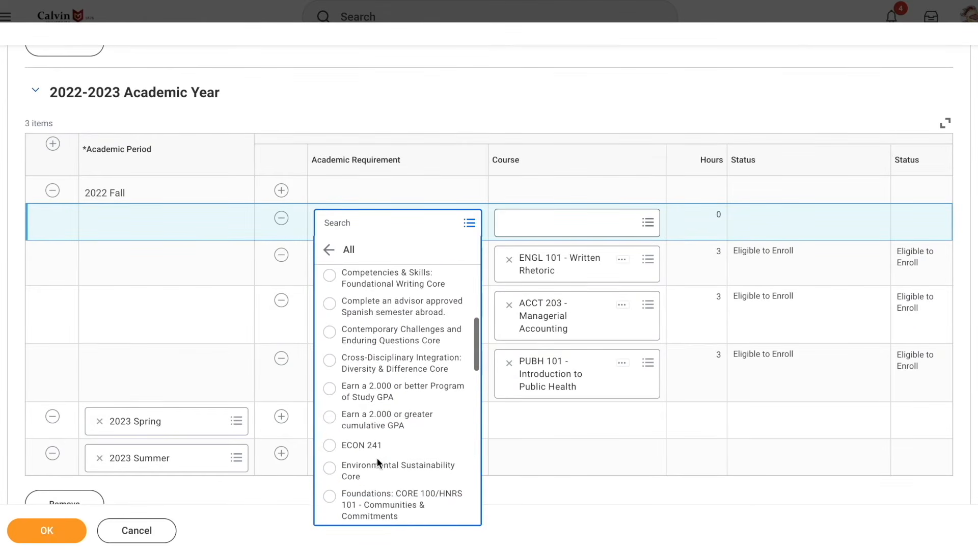
scroll(380, 441, "down", 2)
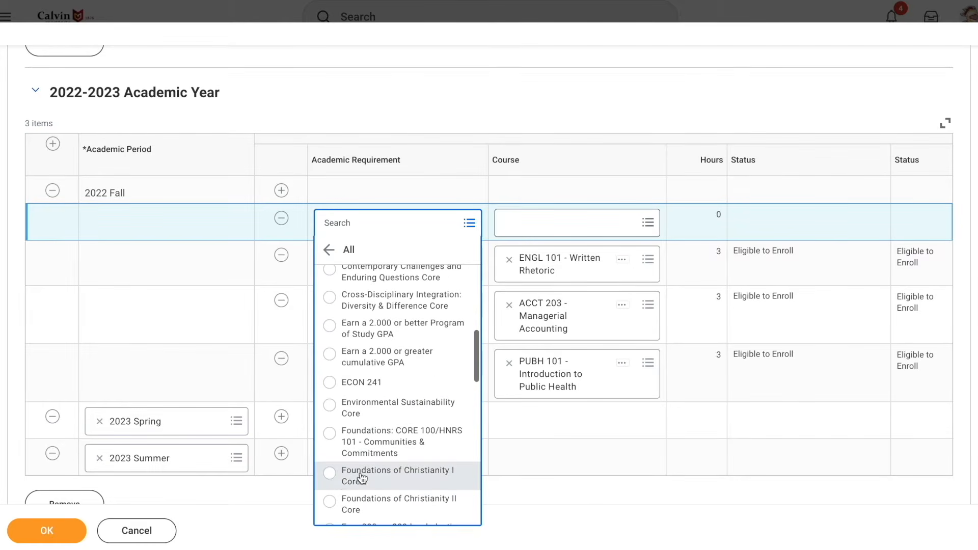
left_click(334, 474)
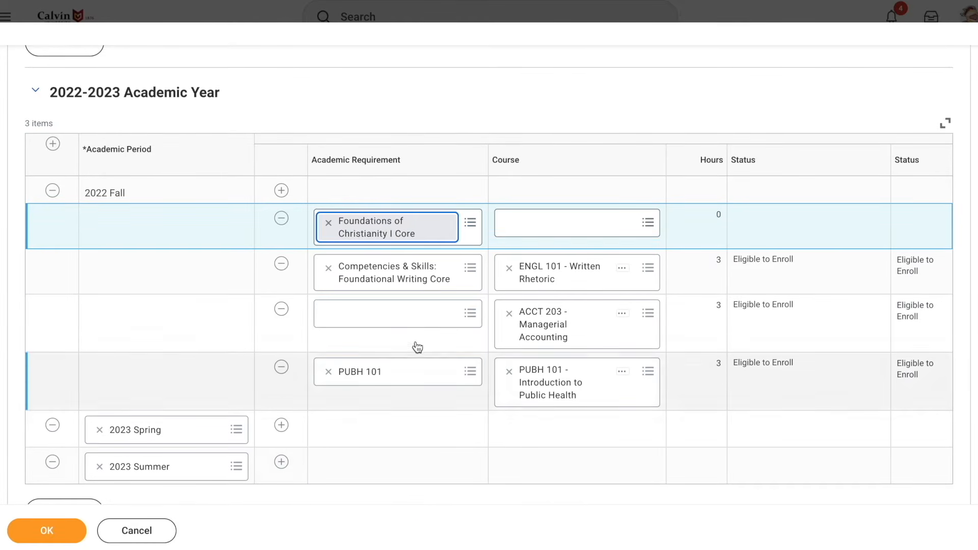
Step: Assign REL 121 - Biblical Literature and Theology as the new row's course and save the plan
left_click(545, 227)
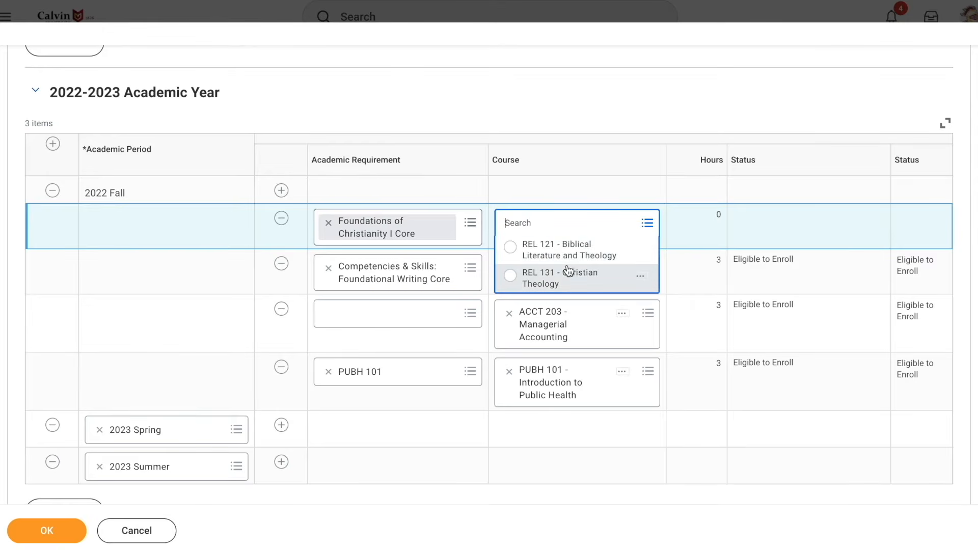
left_click(539, 257)
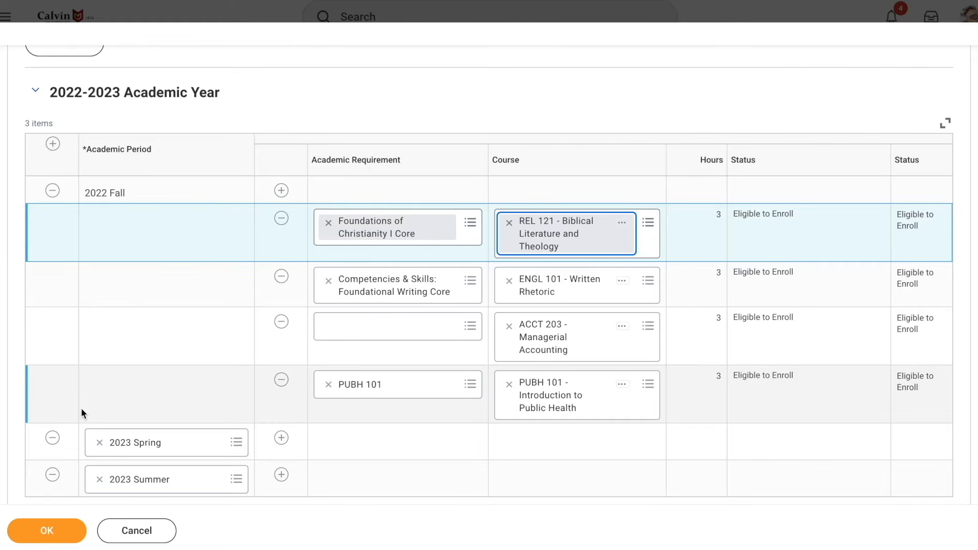
left_click(56, 535)
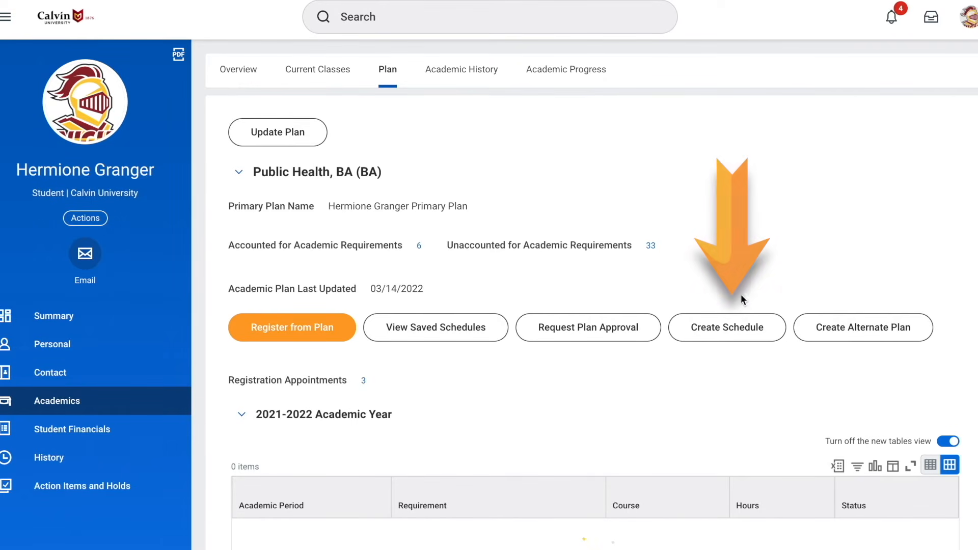
Step: Create a schedule from the primary plan for 2022 Fall (08/29/2022-12/17/2022) and name it "First choice"
left_click(728, 333)
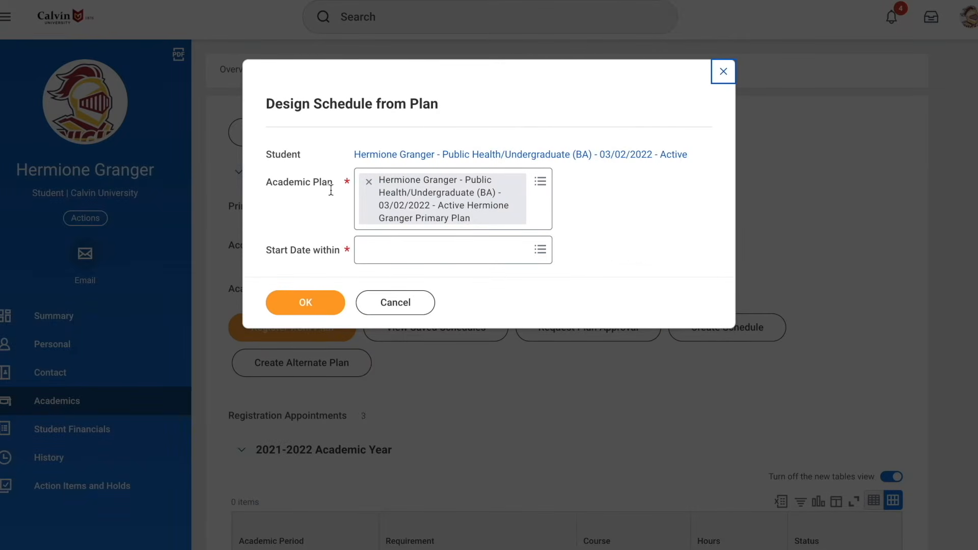
left_click(385, 250)
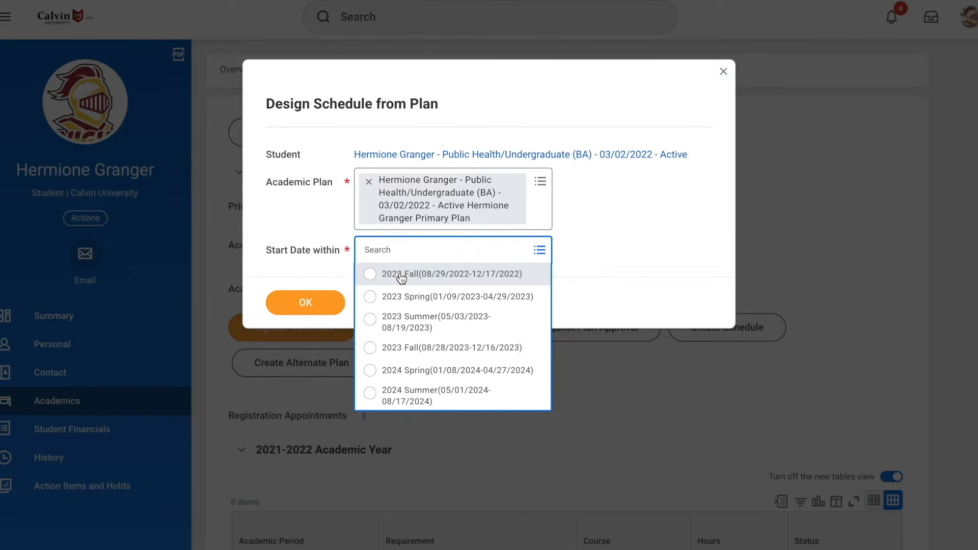
left_click(401, 276)
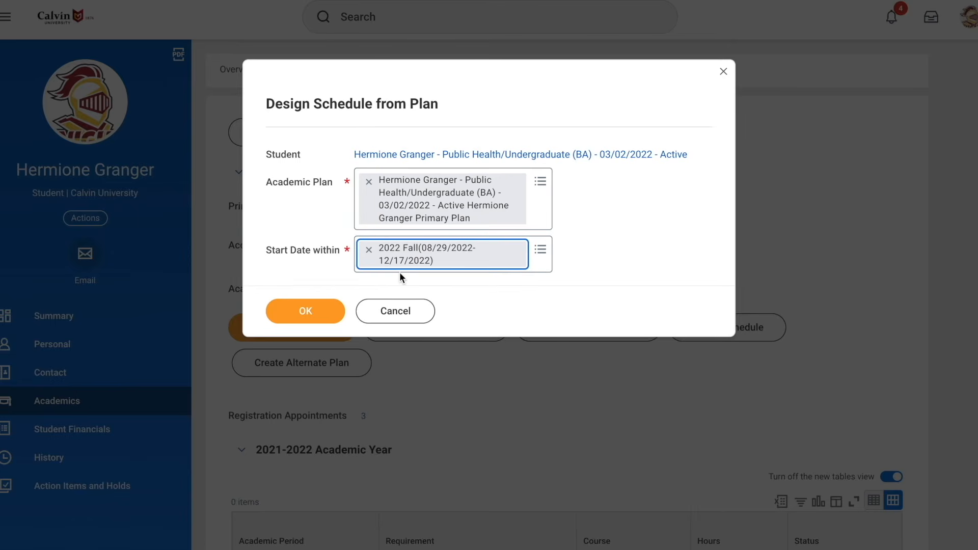
left_click(310, 314)
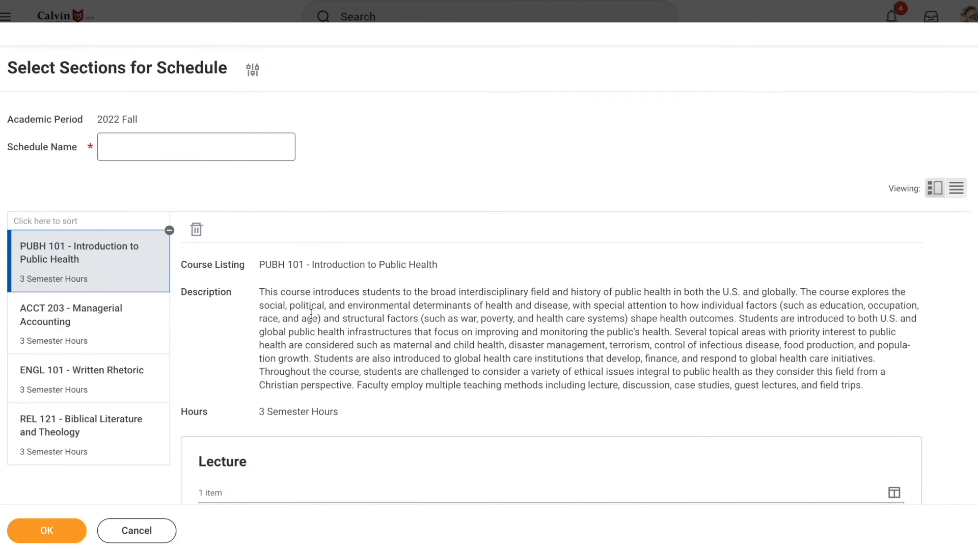
left_click(217, 145)
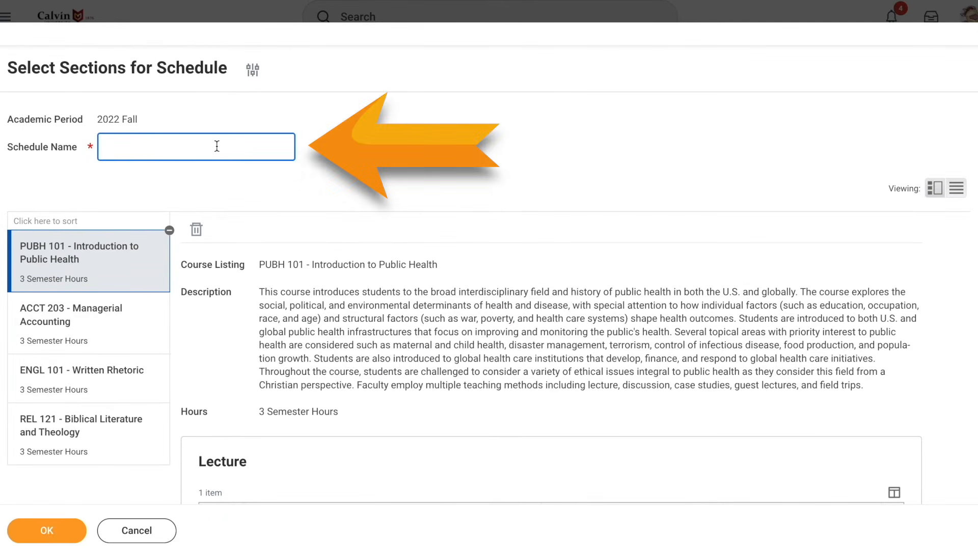
type("First choice")
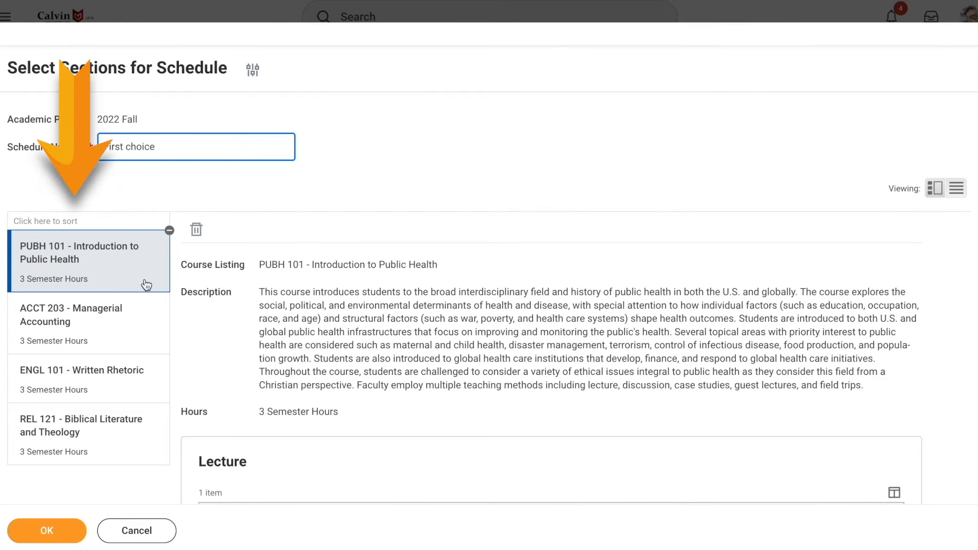
Step: Select lecture section PUBH 101-A for Introduction to Public Health and section ACCT 203-A for Managerial Accounting
left_click(131, 280)
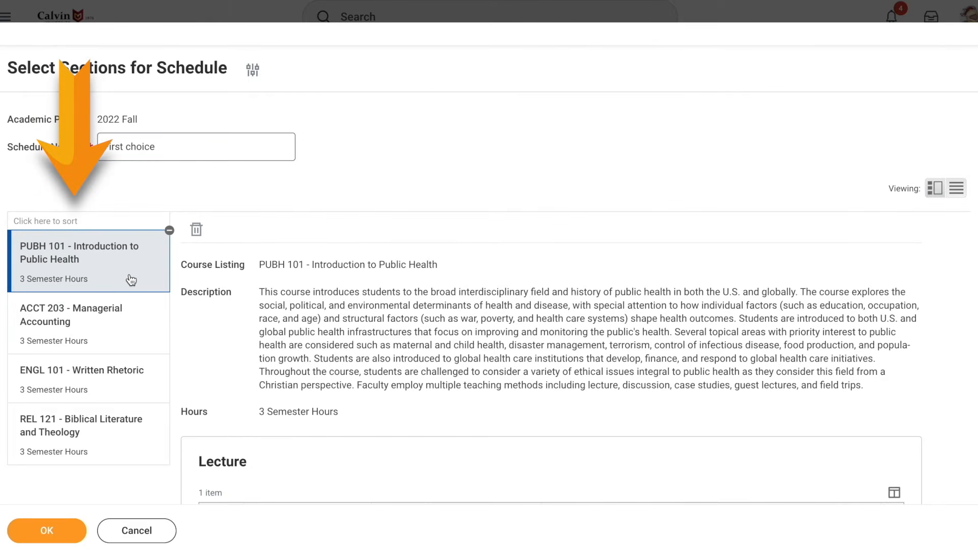
left_click(119, 333)
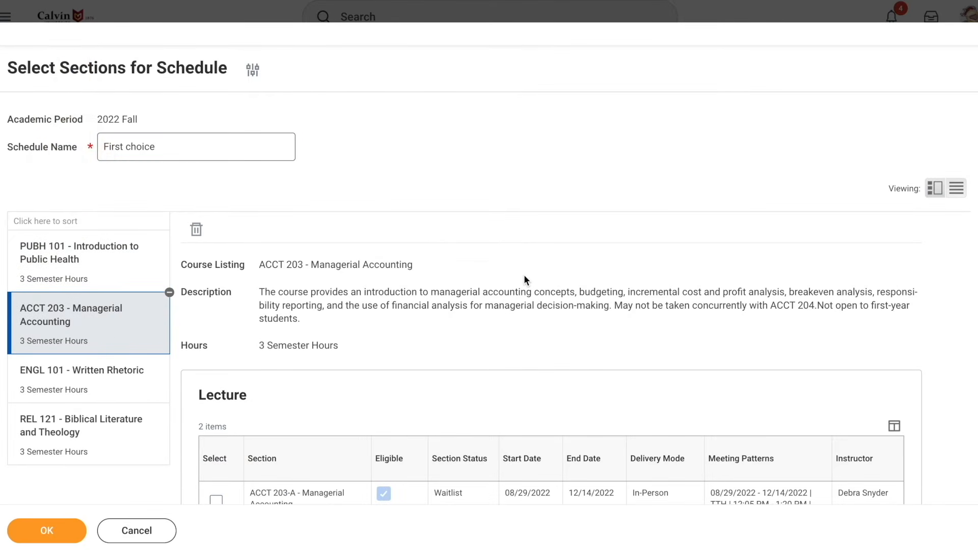
scroll(525, 278, "down", 2)
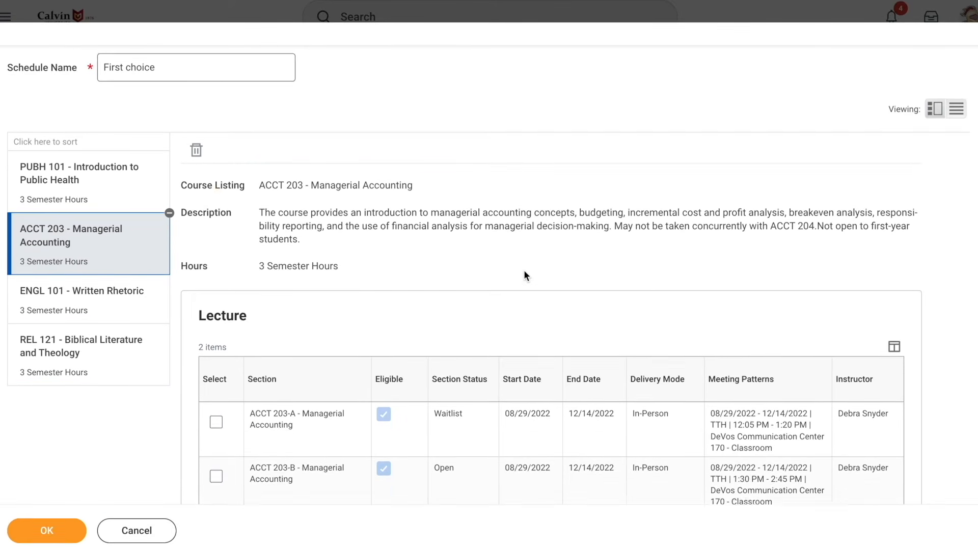
scroll(526, 276, "down", 2)
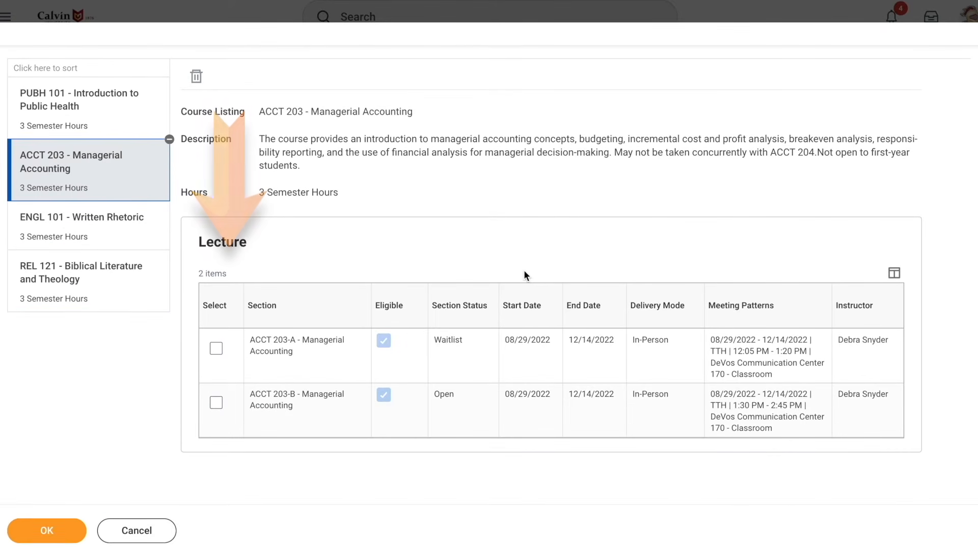
left_click(136, 125)
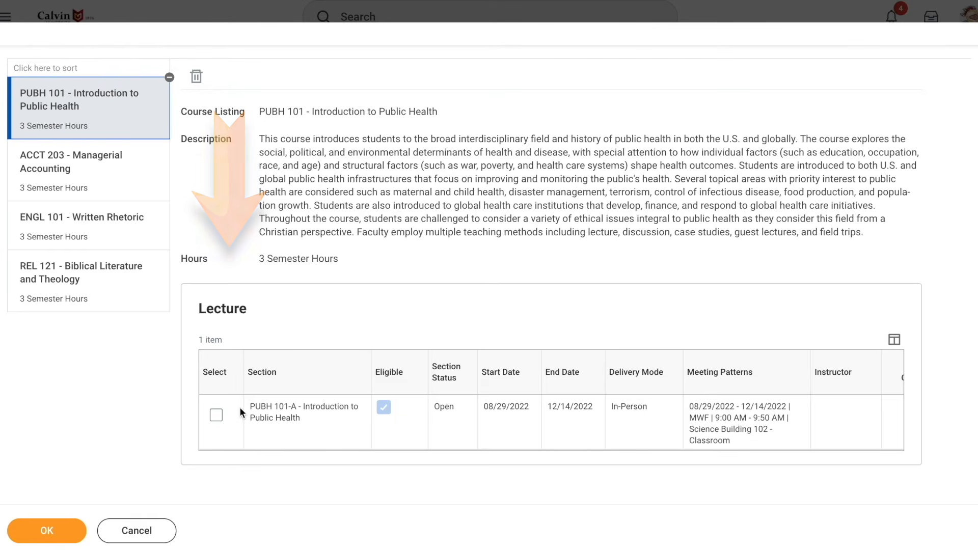
left_click(216, 416)
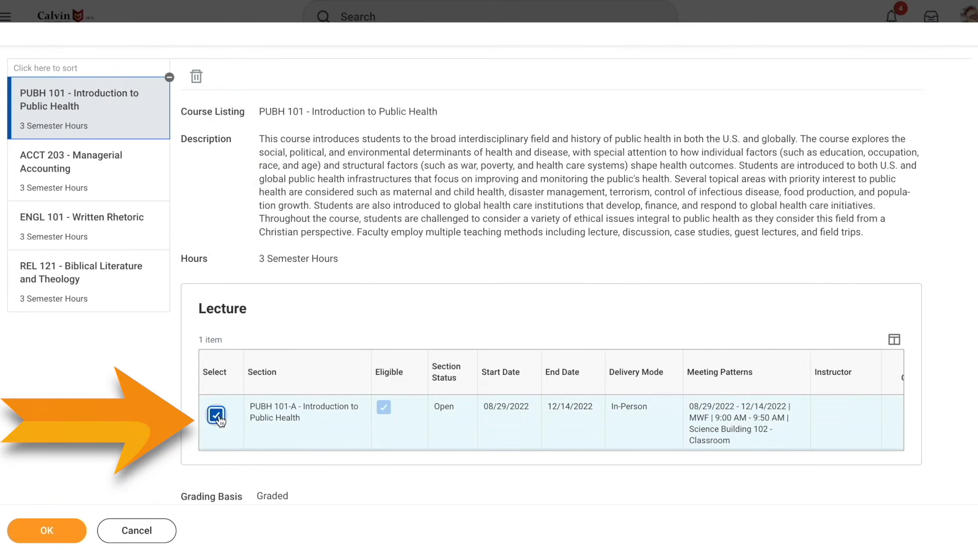
left_click(112, 175)
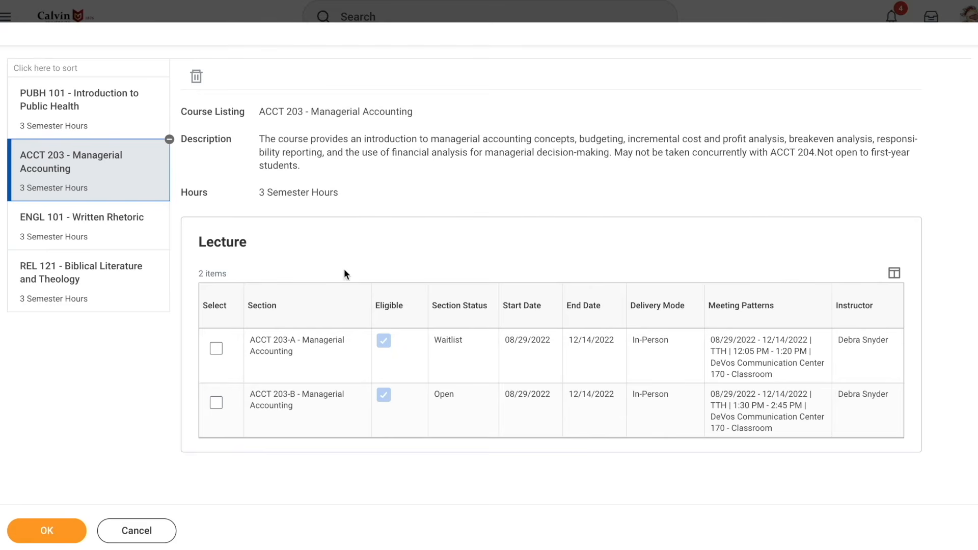
left_click(216, 350)
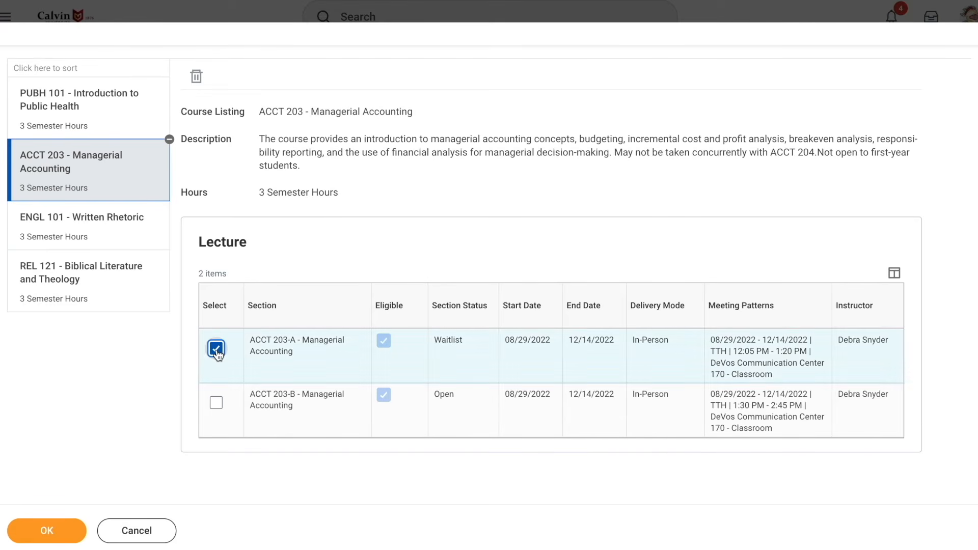
Step: Select lecture sections ENGL 101-C for Written Rhetoric and REL 121-D for Biblical Literature and Theology, and save the schedule
left_click(130, 247)
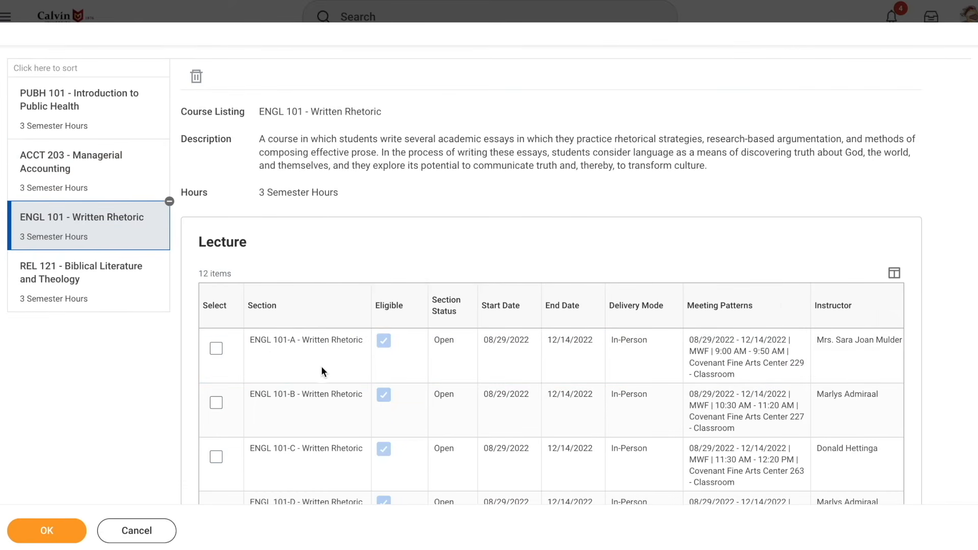
left_click(217, 457)
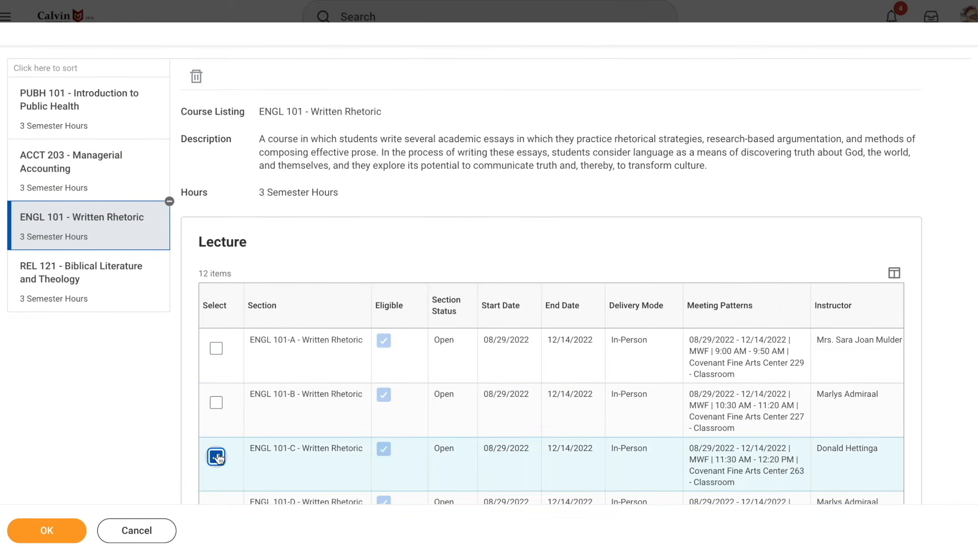
left_click(98, 280)
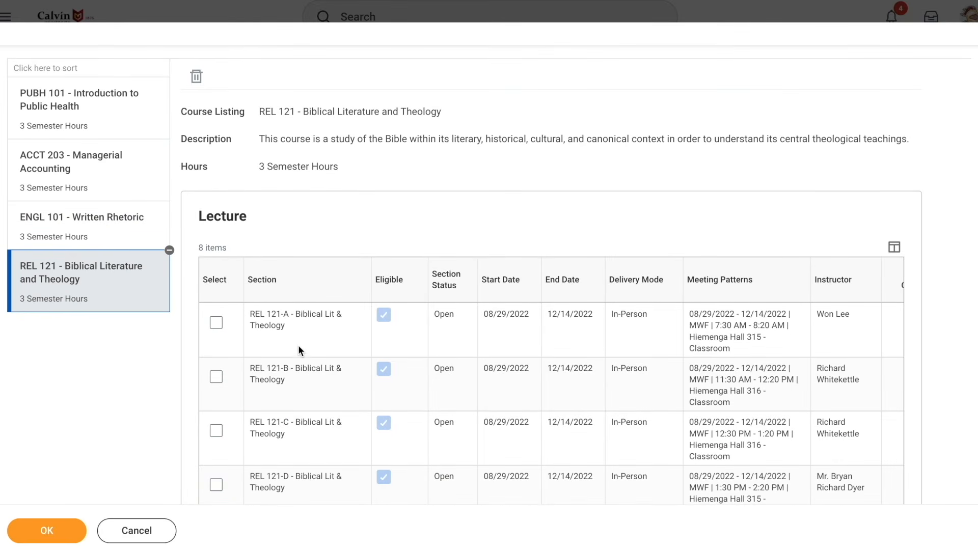
left_click(218, 487)
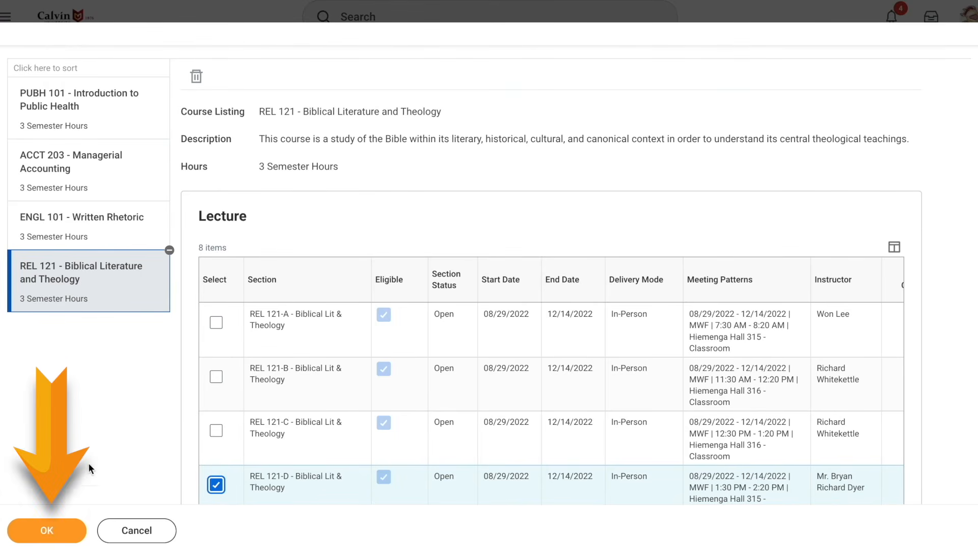
left_click(57, 539)
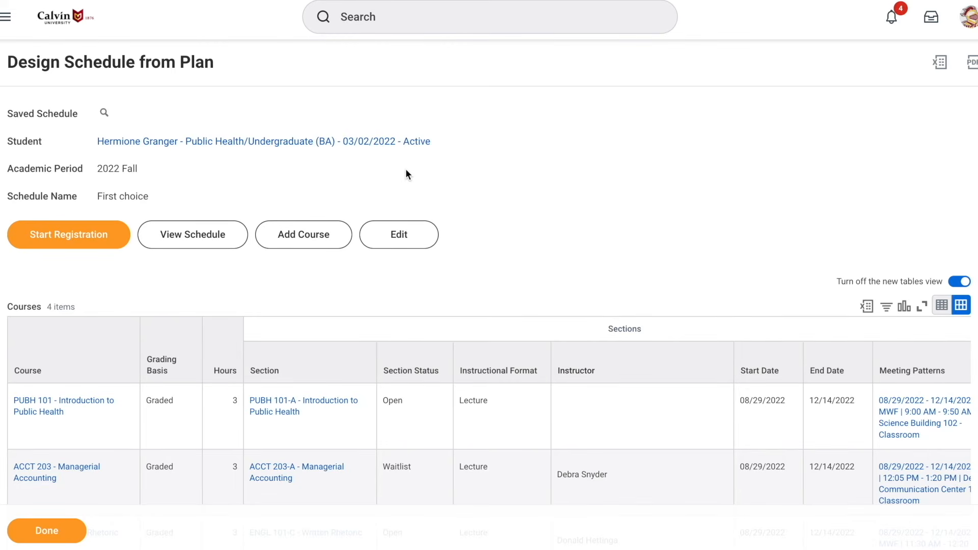
Step: Check the First choice schedule's class times in the weekly calendar view and close the view
left_click(204, 238)
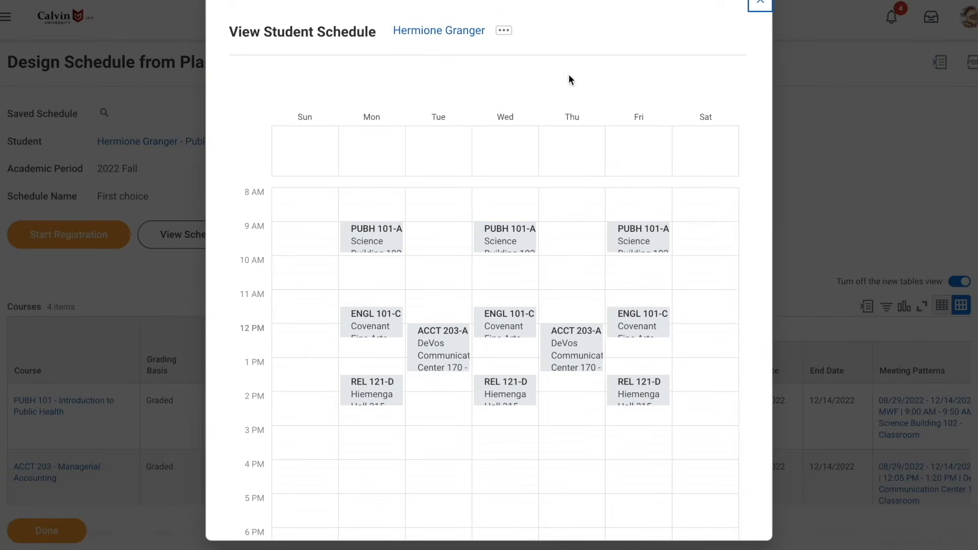
left_click(760, 4)
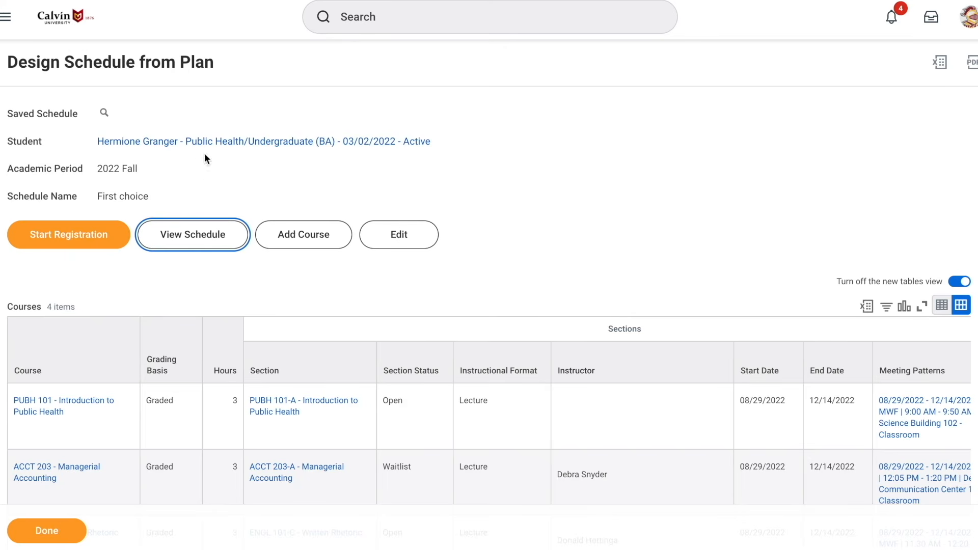
Step: Start registration from the saved First choice schedule, review the selected section of each course, and register for all four courses
left_click(53, 237)
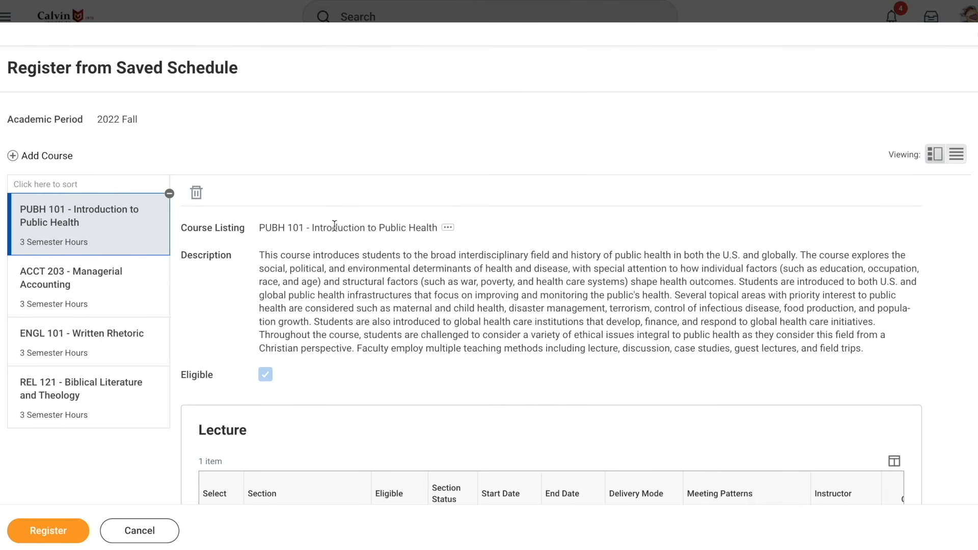
scroll(329, 263, "down", 3)
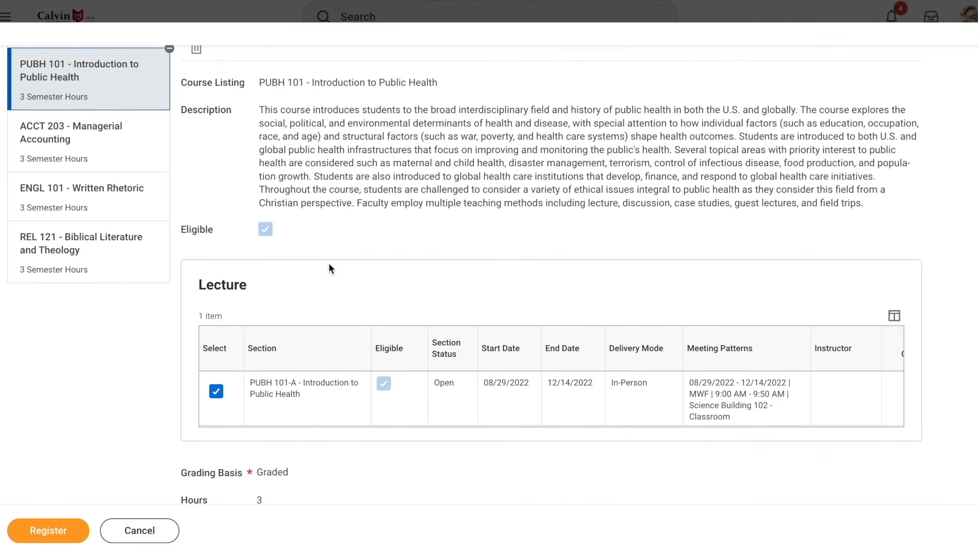
left_click(124, 159)
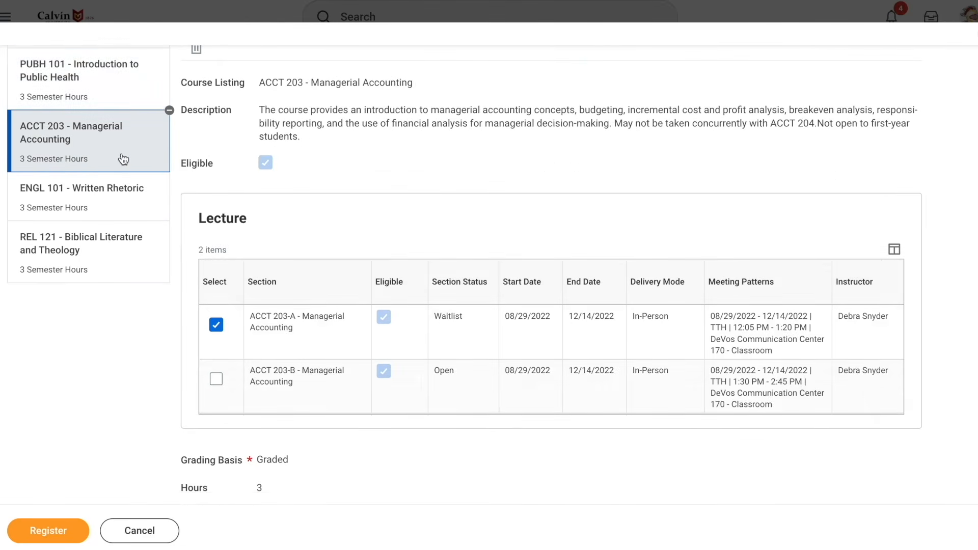
left_click(117, 220)
left_click(113, 266)
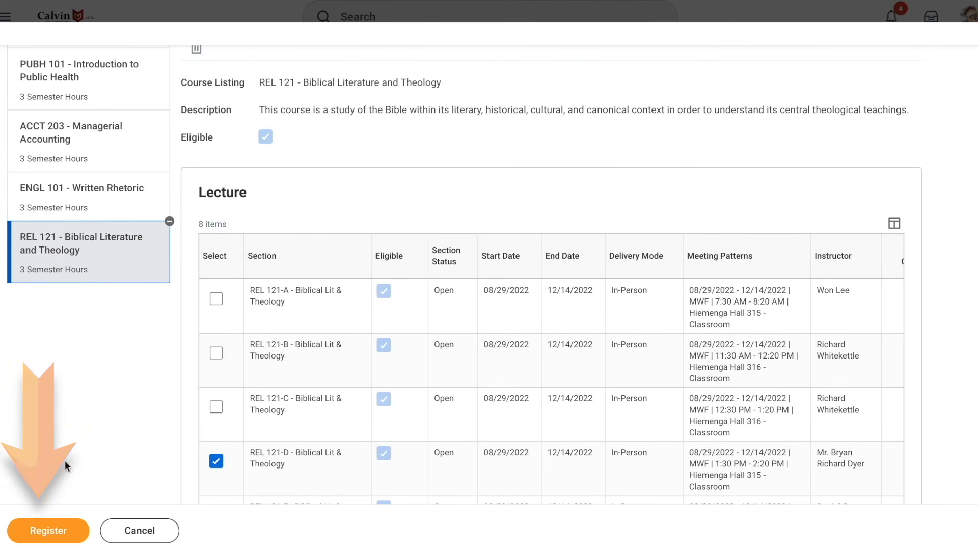
left_click(64, 534)
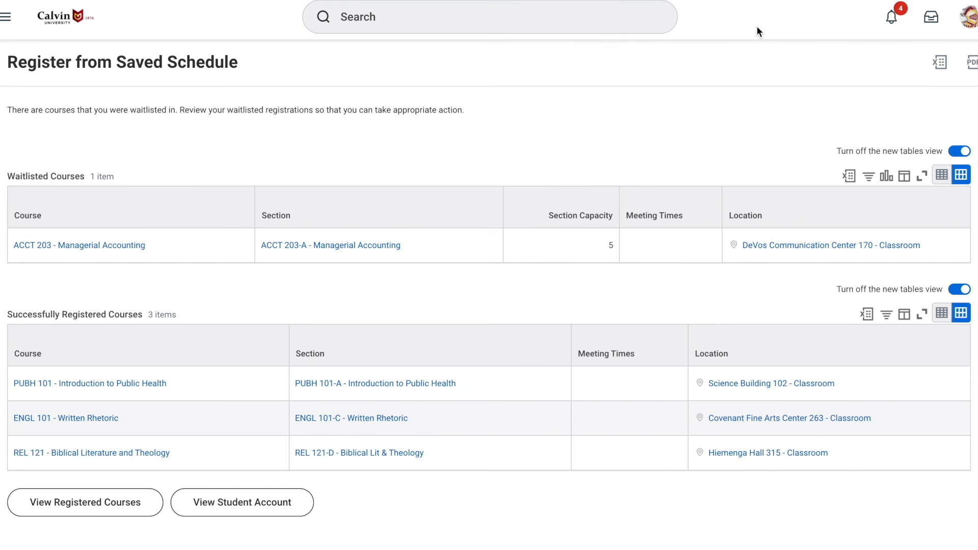
Step: Open the student's account options
left_click(970, 18)
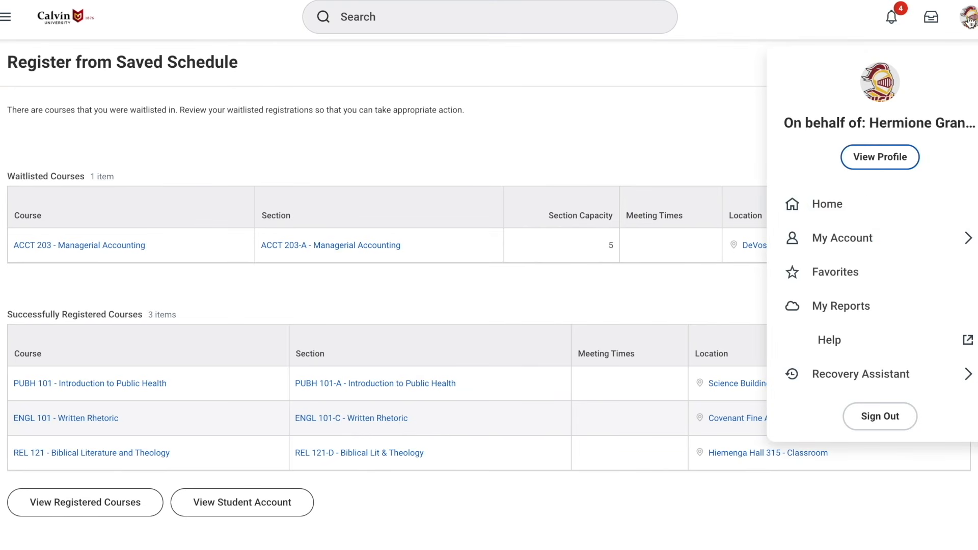